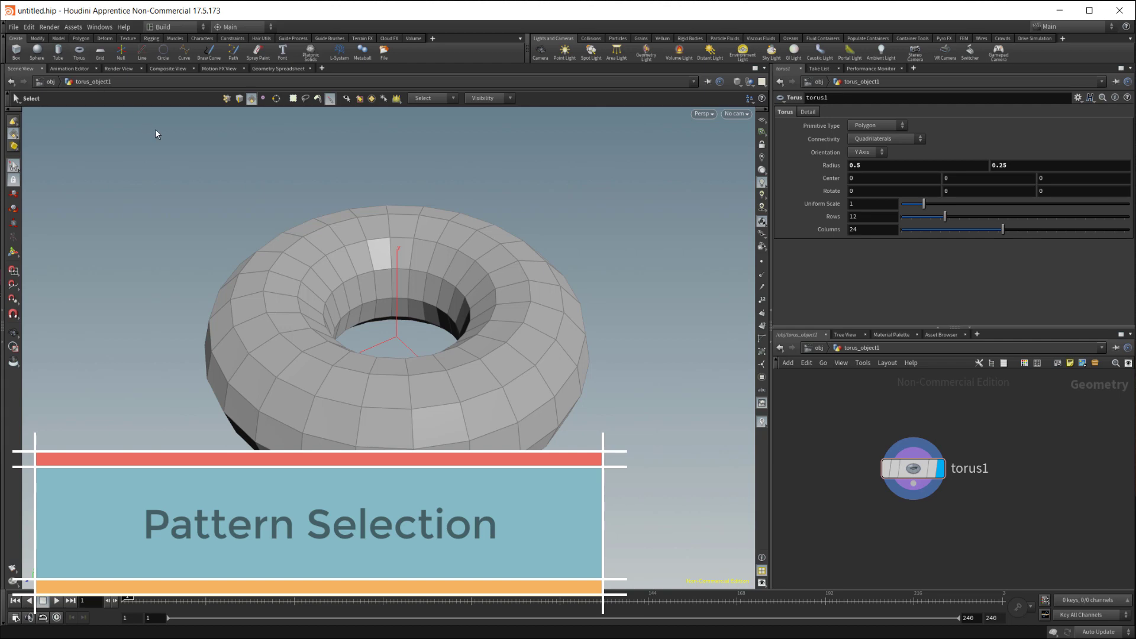
Return inside the torus object and switch to geometry selection with S
{"action": "left_click", "coordinate": [820, 348]}
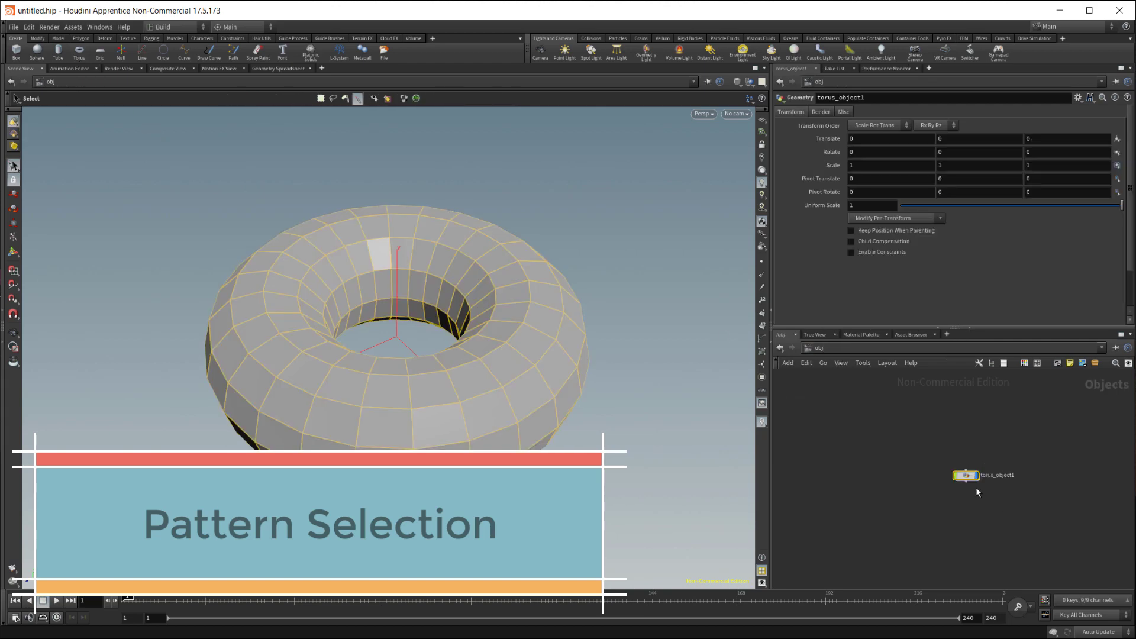
{"action": "double_click", "coordinate": [966, 477]}
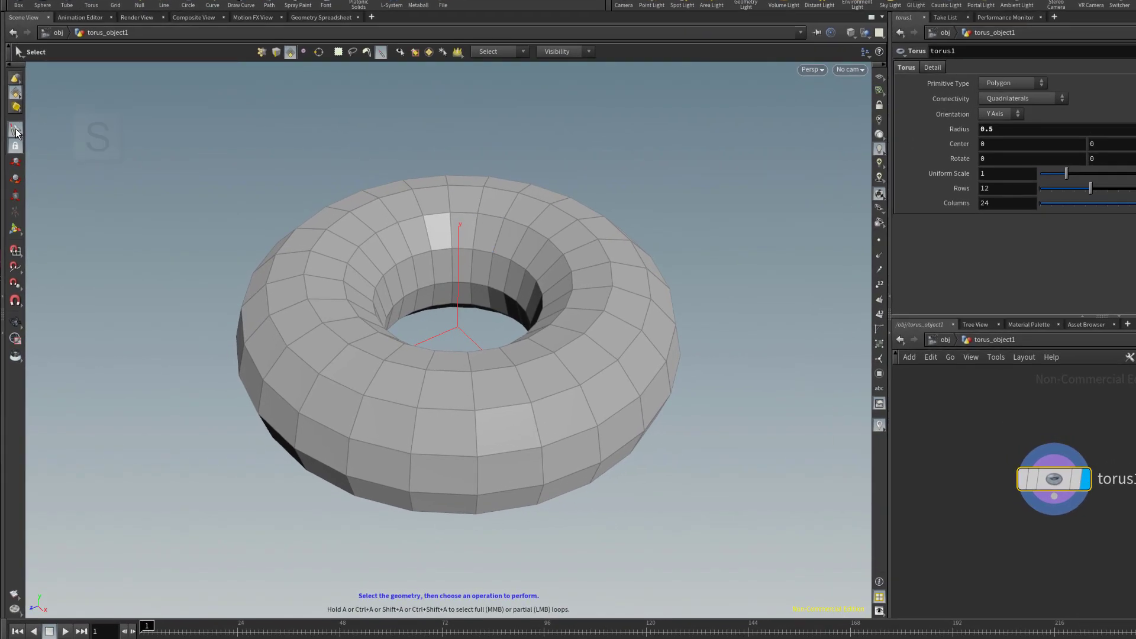
{"action": "key", "text": "s"}
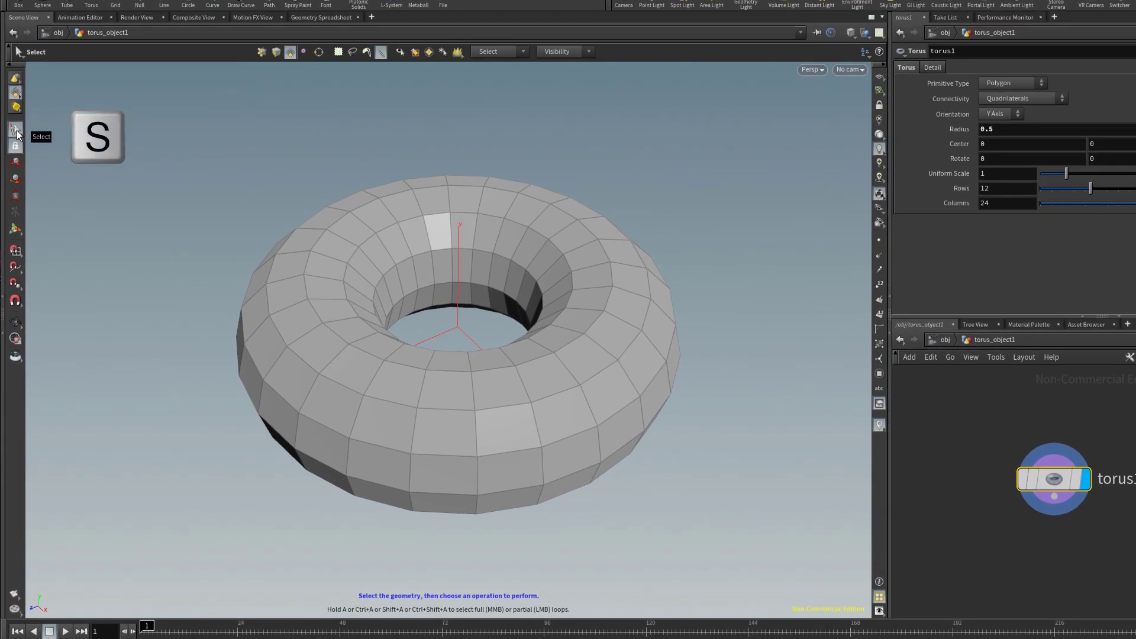
{"action": "left_click", "coordinate": [455, 435]}
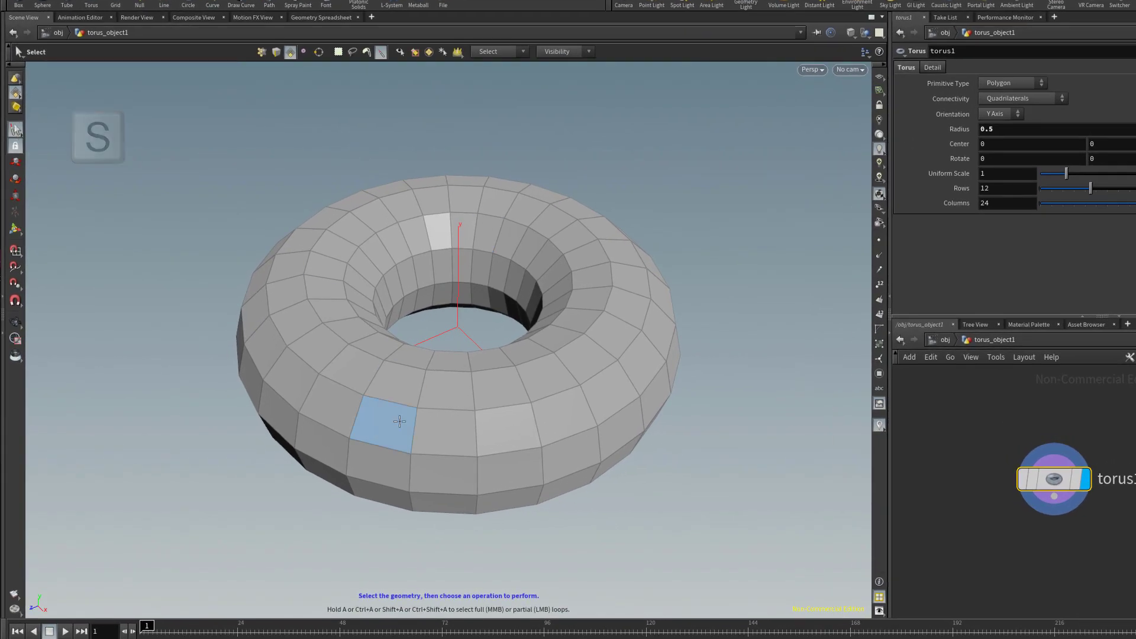
Select two front outer-ring faces with one unselected face between them
{"action": "left_click", "coordinate": [454, 436]}
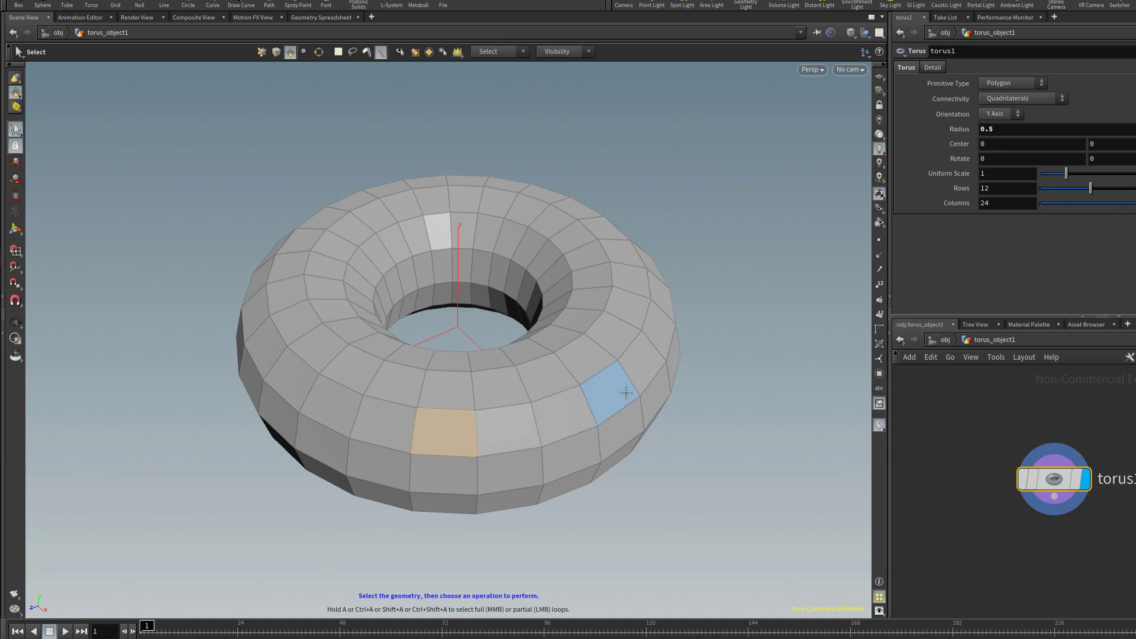
{"action": "left_click", "coordinate": [560, 418], "text": "shift"}
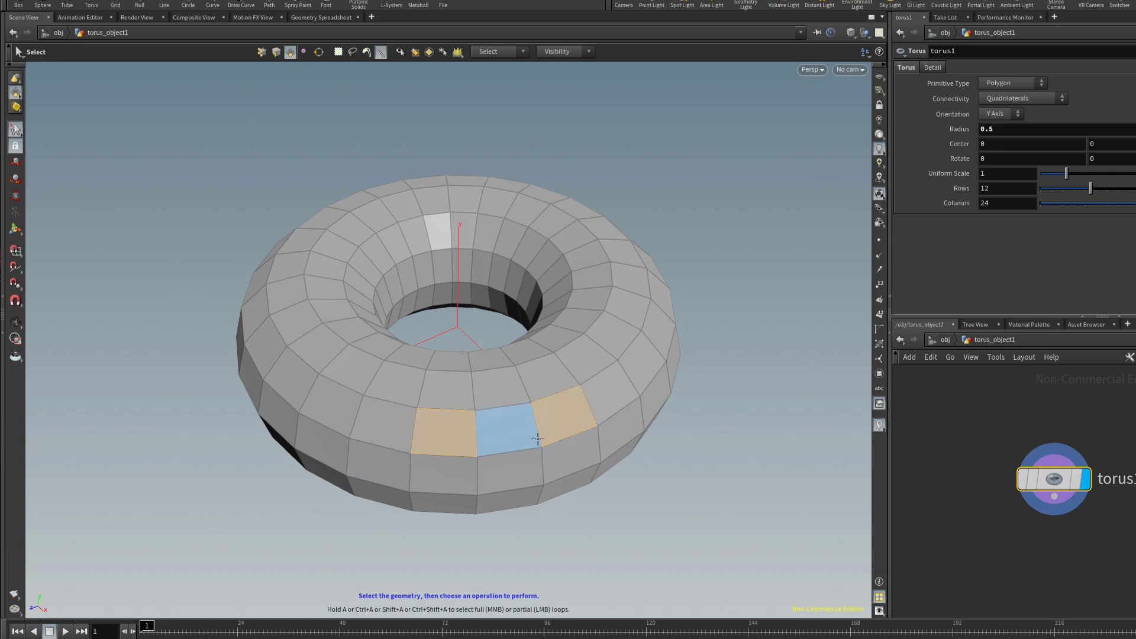
{"action": "left_click", "coordinate": [454, 441]}
{"action": "left_click", "coordinate": [609, 394], "text": "shift"}
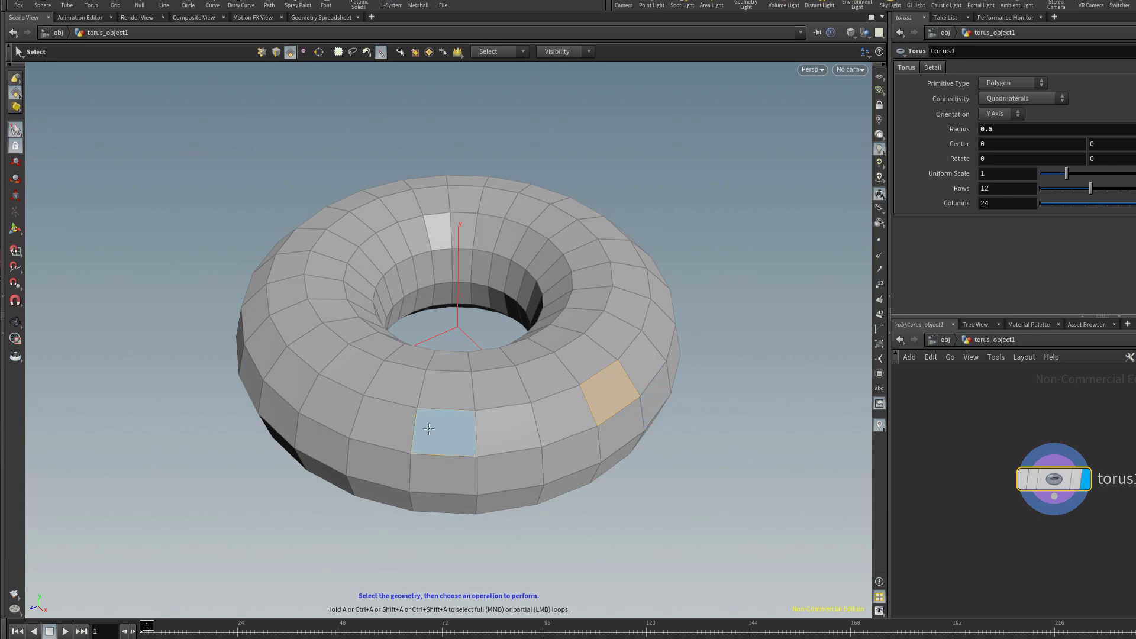
{"action": "left_click", "coordinate": [444, 434]}
{"action": "left_click", "coordinate": [552, 409], "text": "shift"}
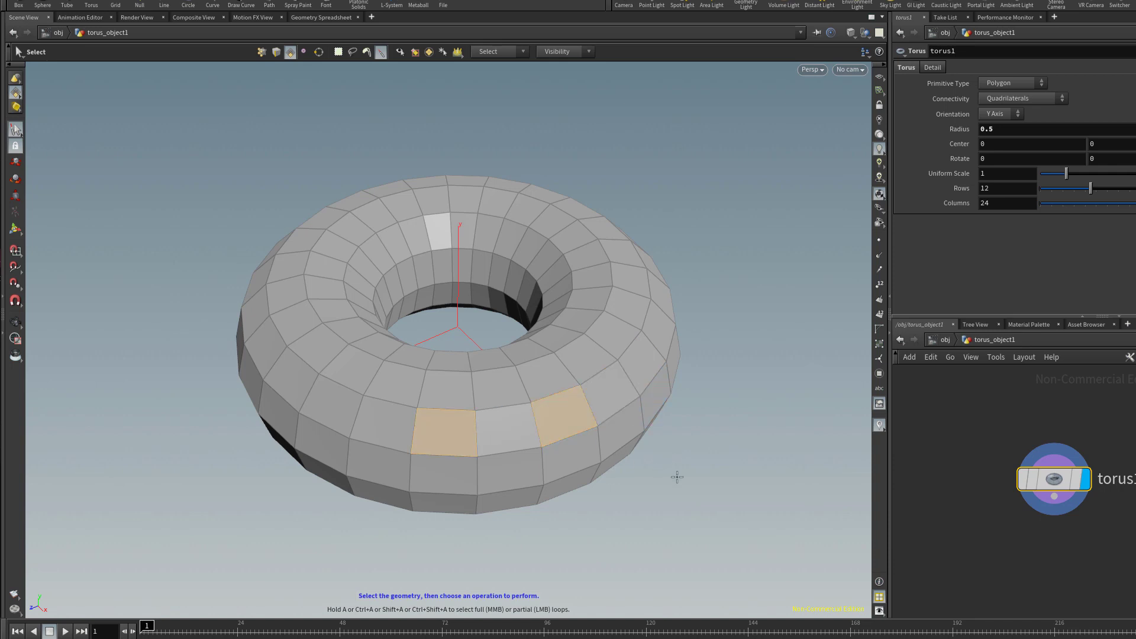
{"action": "key", "text": "shift+p"}
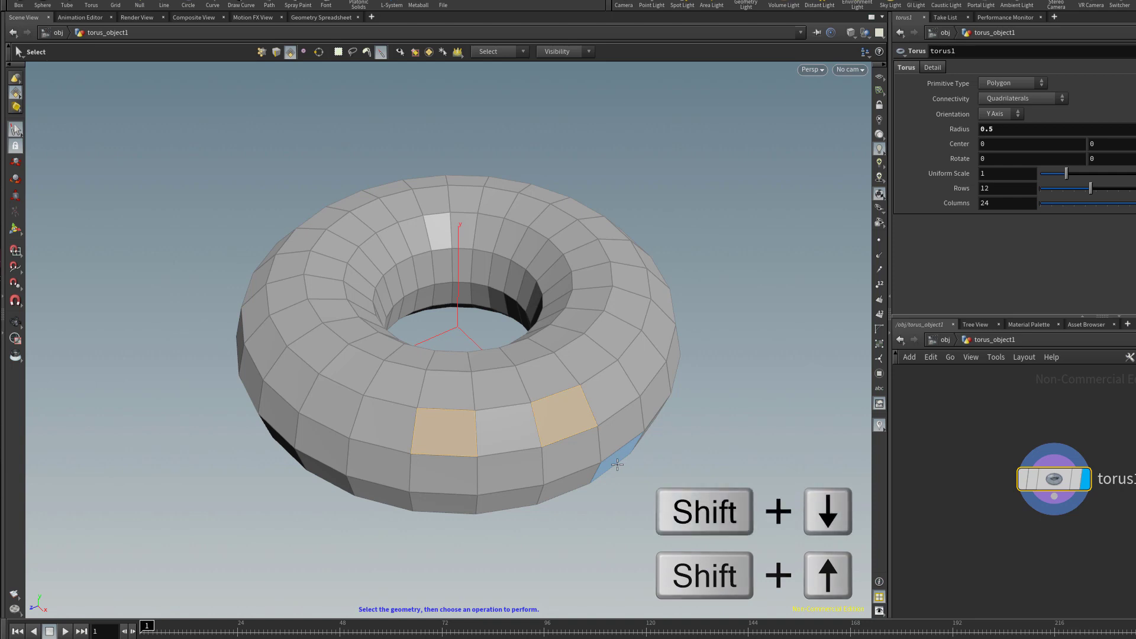
{"action": "key", "text": "shift+Down"}
{"action": "key", "text": "shift+Down"}
{"action": "key", "text": "shift+Up"}
{"action": "key", "text": "shift+Up"}
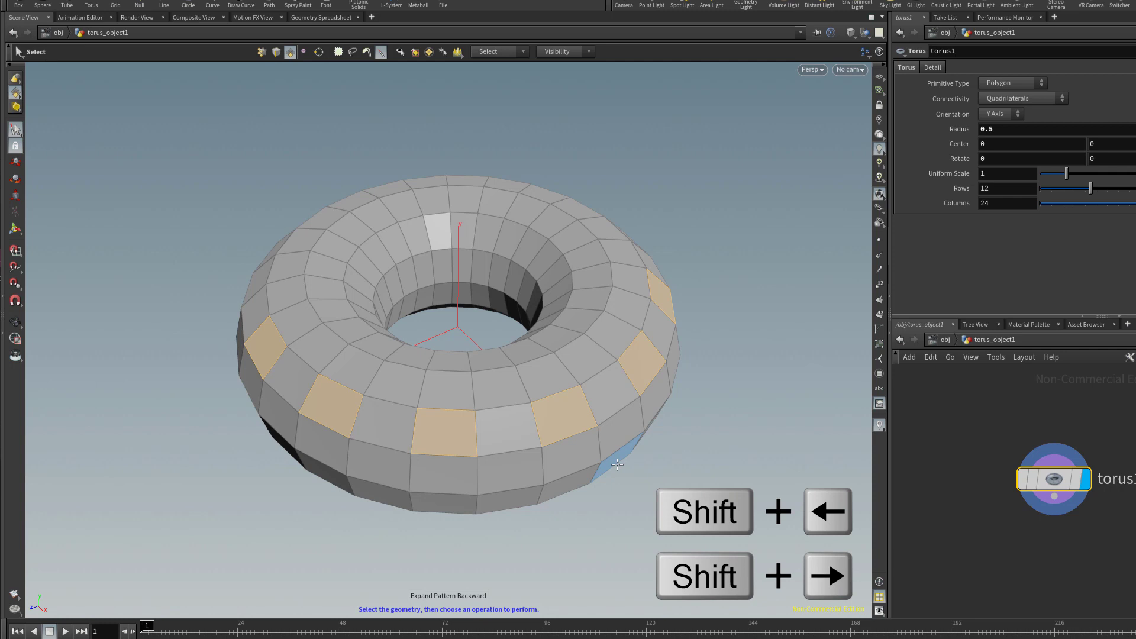
{"action": "key", "text": "shift+Right"}
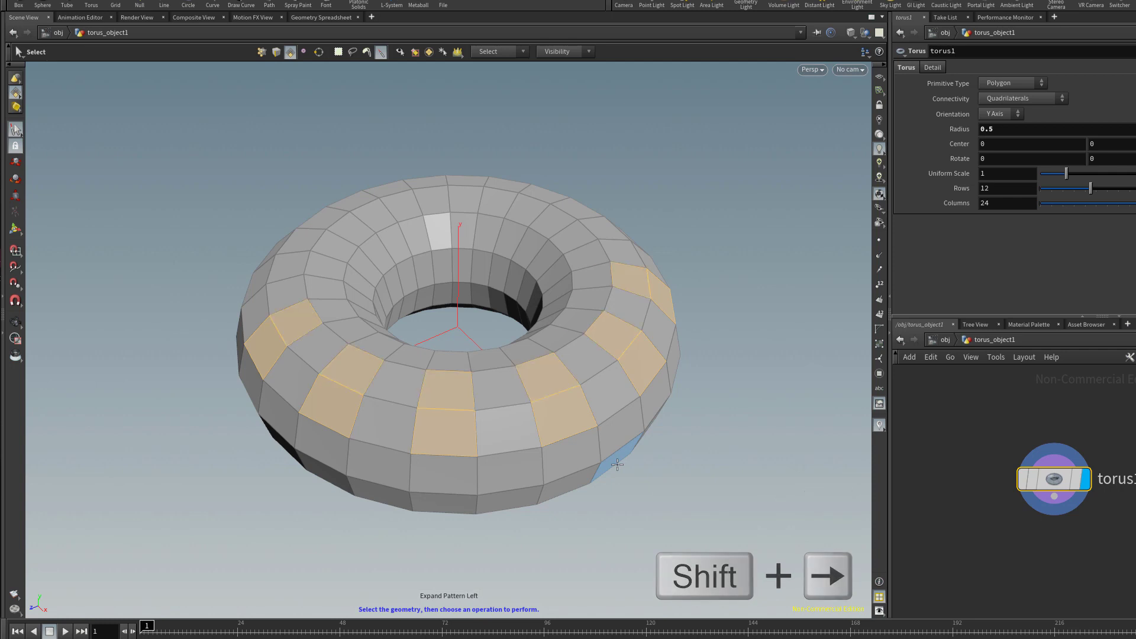
{"action": "key", "text": "shift+Right"}
{"action": "key", "text": "shift+Right"}
{"action": "key", "text": "shift+Right"}
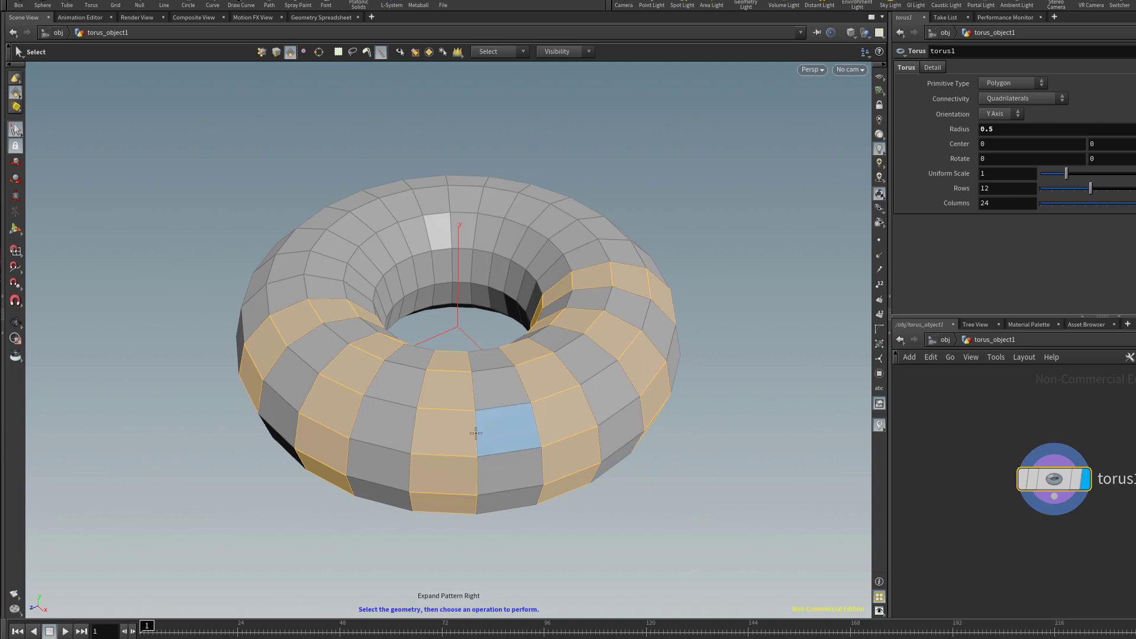
{"action": "left_click", "coordinate": [457, 433]}
{"action": "left_click", "coordinate": [562, 428], "text": "shift"}
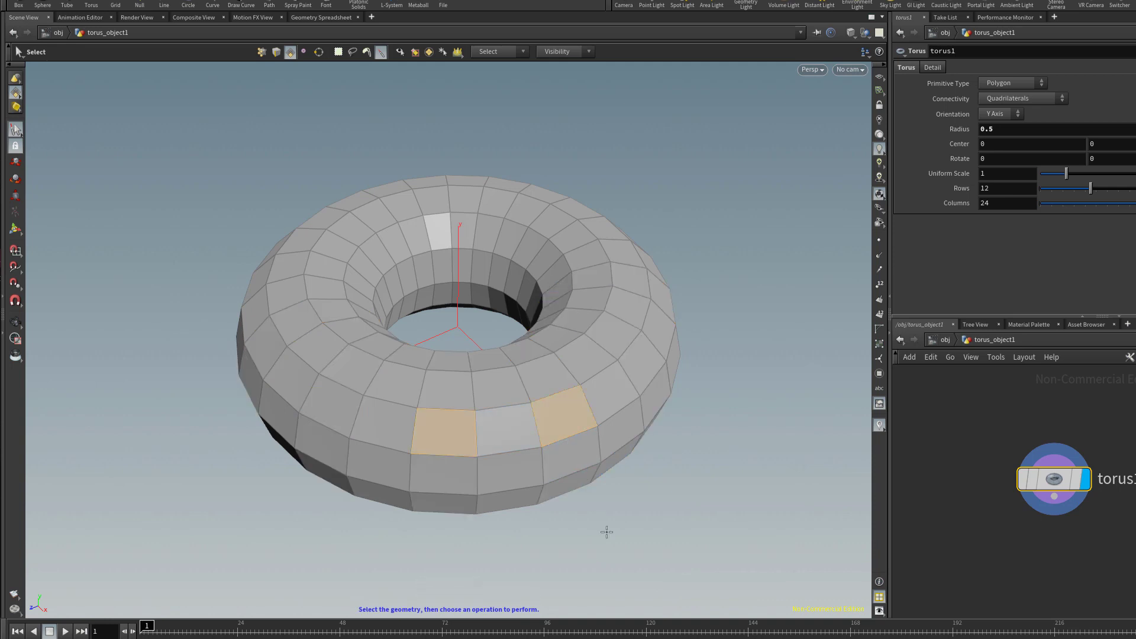
Expand the alternating face pattern forward to the ring's end, then grow it into stripes
{"action": "key", "text": "ctrl+shift+Up"}
{"action": "key", "text": "ctrl+shift+Up"}
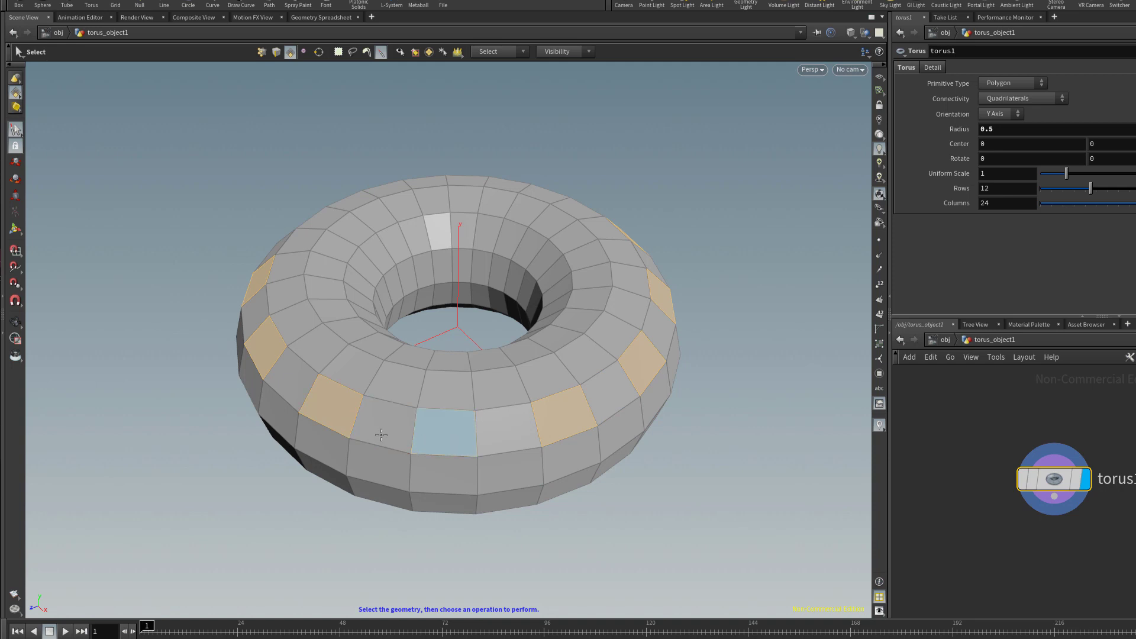
{"action": "left_click", "coordinate": [436, 442], "text": "shift"}
{"action": "key", "text": "shift+Right"}
{"action": "key", "text": "shift+Right"}
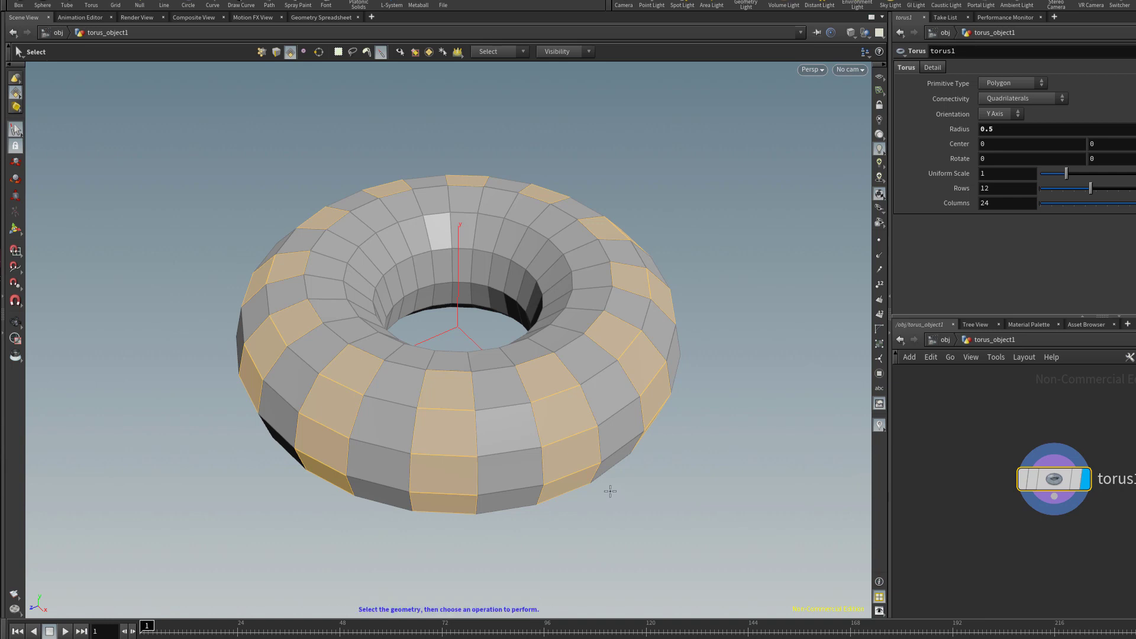
Select one outer-ring face, record it as a pattern, and test expanding it both ways
{"action": "left_click", "coordinate": [455, 437]}
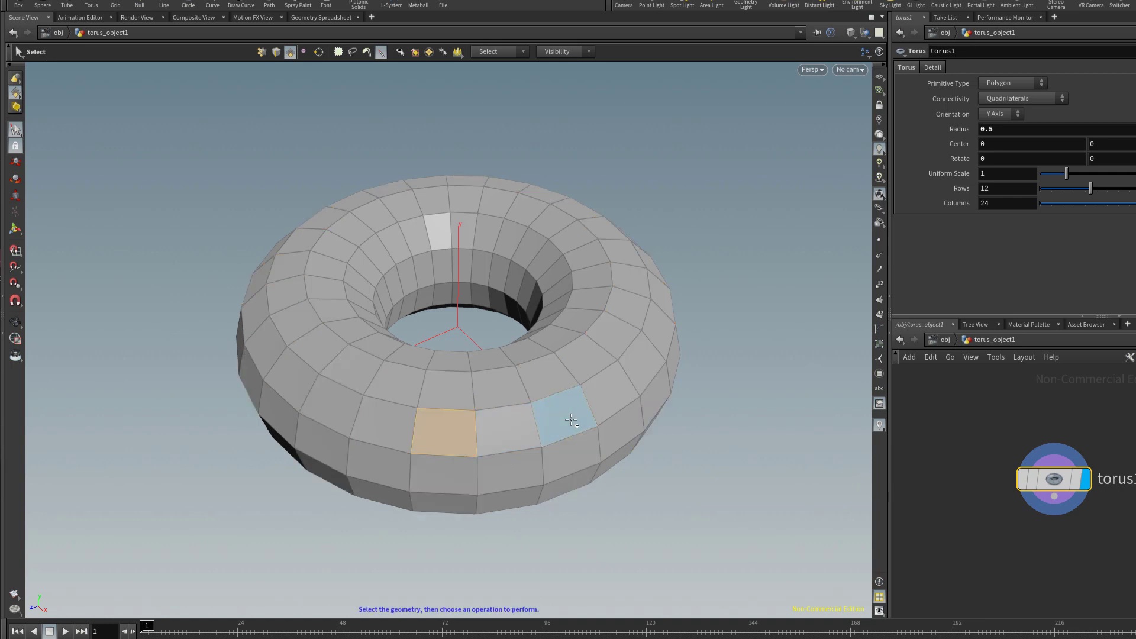
{"action": "key", "text": "shift+Up"}
{"action": "key", "text": "shift+Right"}
{"action": "key", "text": "shift+Right"}
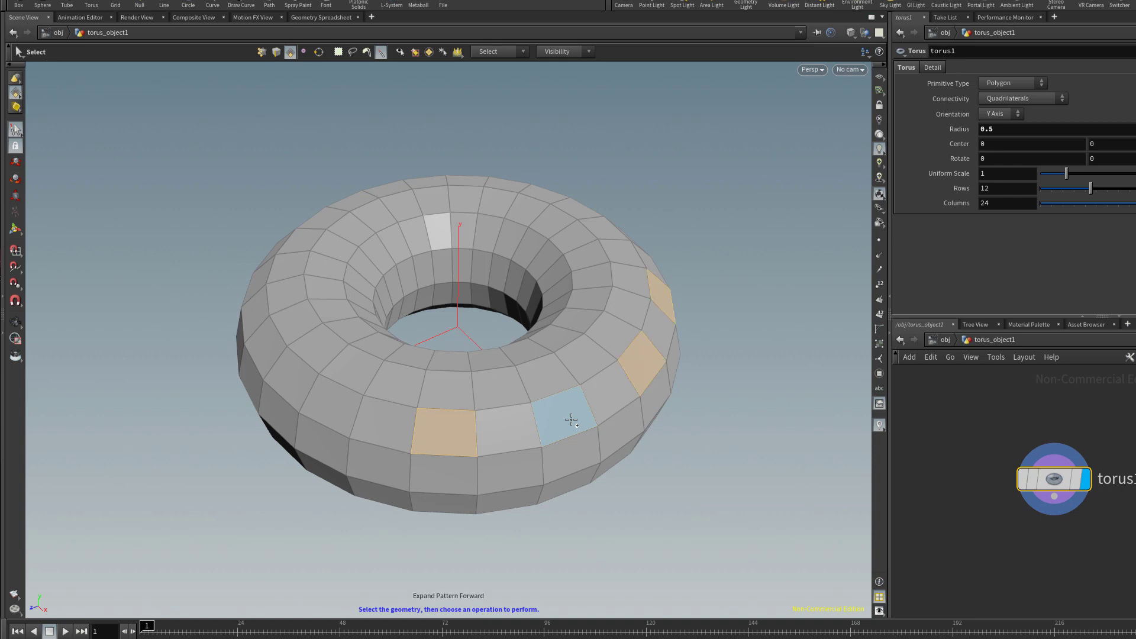
{"action": "key", "text": "shift+Right"}
{"action": "key", "text": "shift+Left"}
{"action": "key", "text": "shift+Left"}
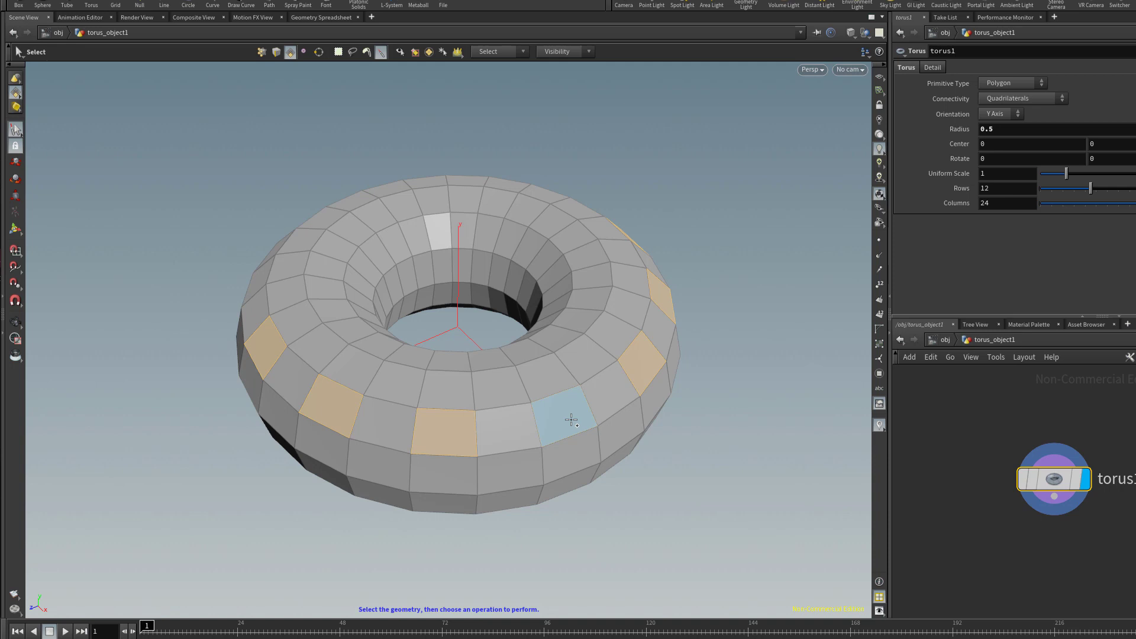
{"action": "key", "text": "shift+Left"}
Undo the pattern expansions and test expanding one step forward and backward again
{"action": "key", "text": "ctrl+z"}
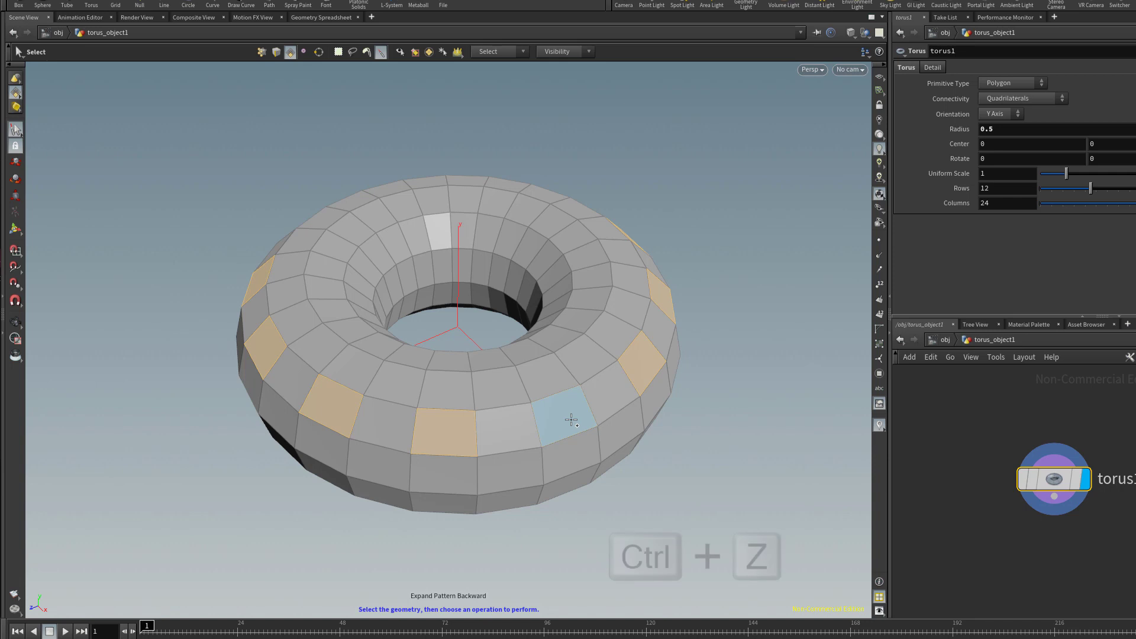
{"action": "key", "text": "ctrl+z"}
{"action": "key", "text": "ctrl+z"}
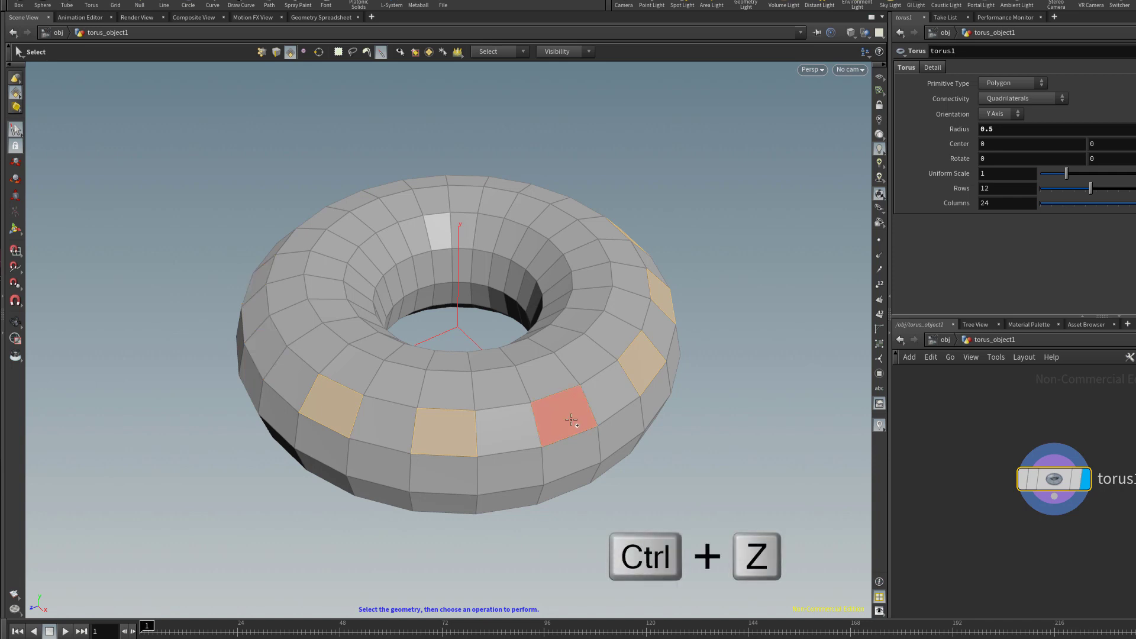
{"action": "key", "text": "ctrl+z"}
{"action": "key", "text": "ctrl+z"}
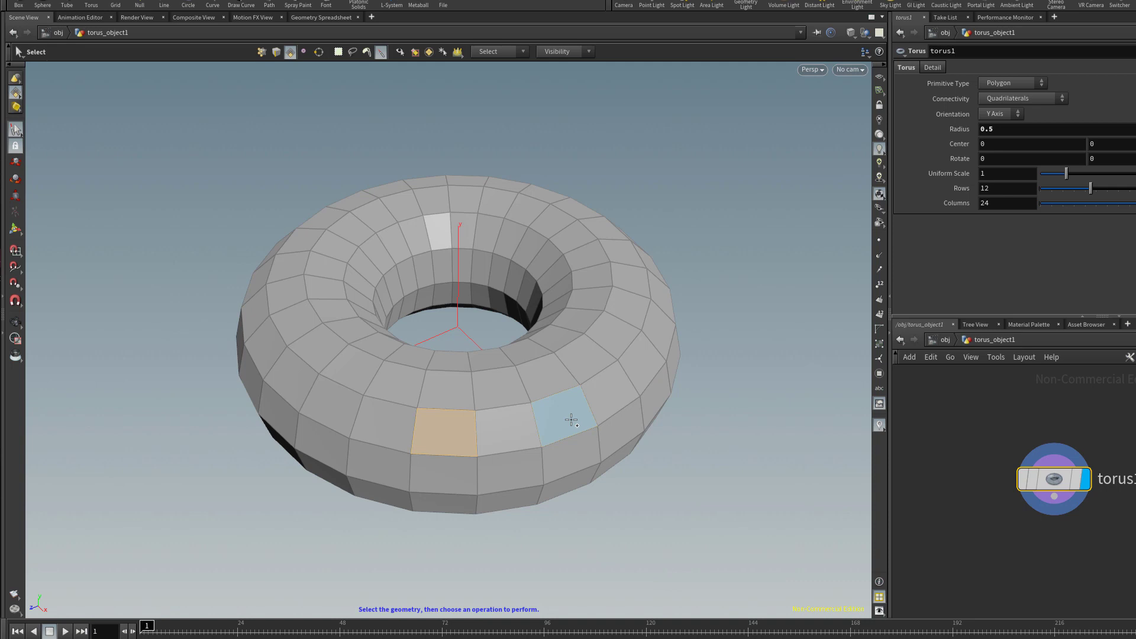
{"action": "key", "text": "shift+Right"}
{"action": "key", "text": "shift+Left"}
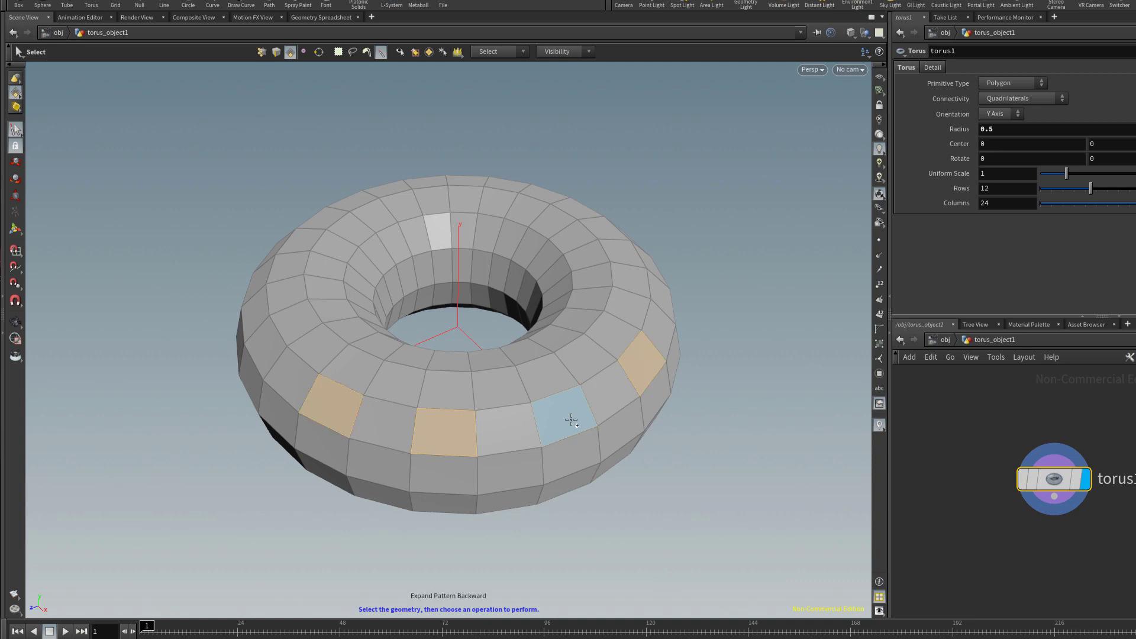
Undo those expansions and add a second face two along the ring
{"action": "key", "text": "ctrl+z"}
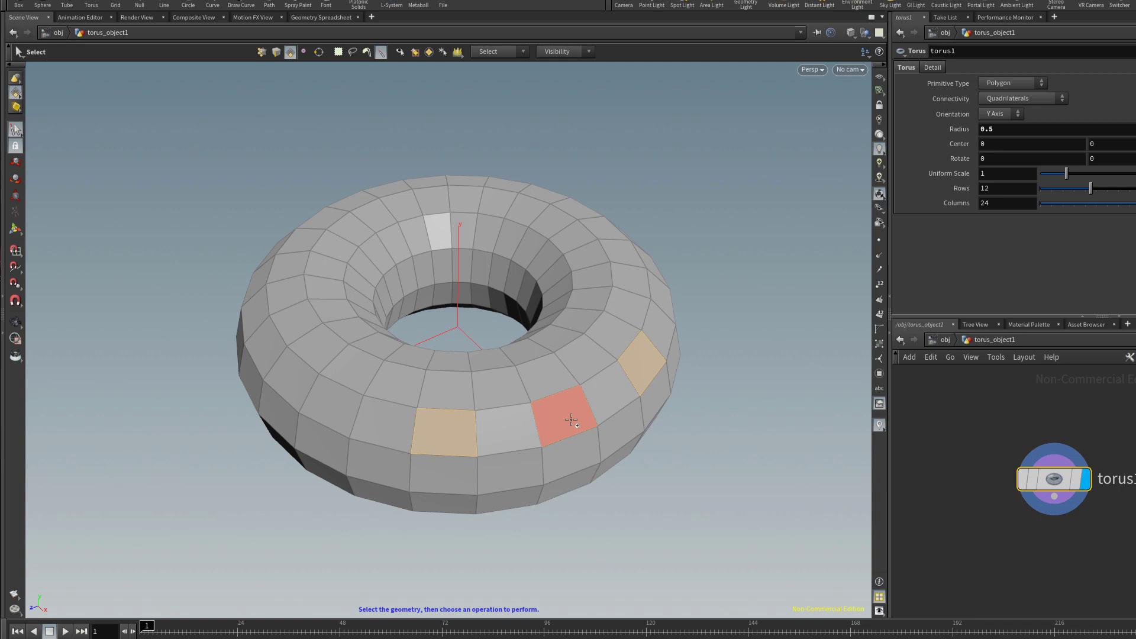
{"action": "key", "text": "ctrl+z"}
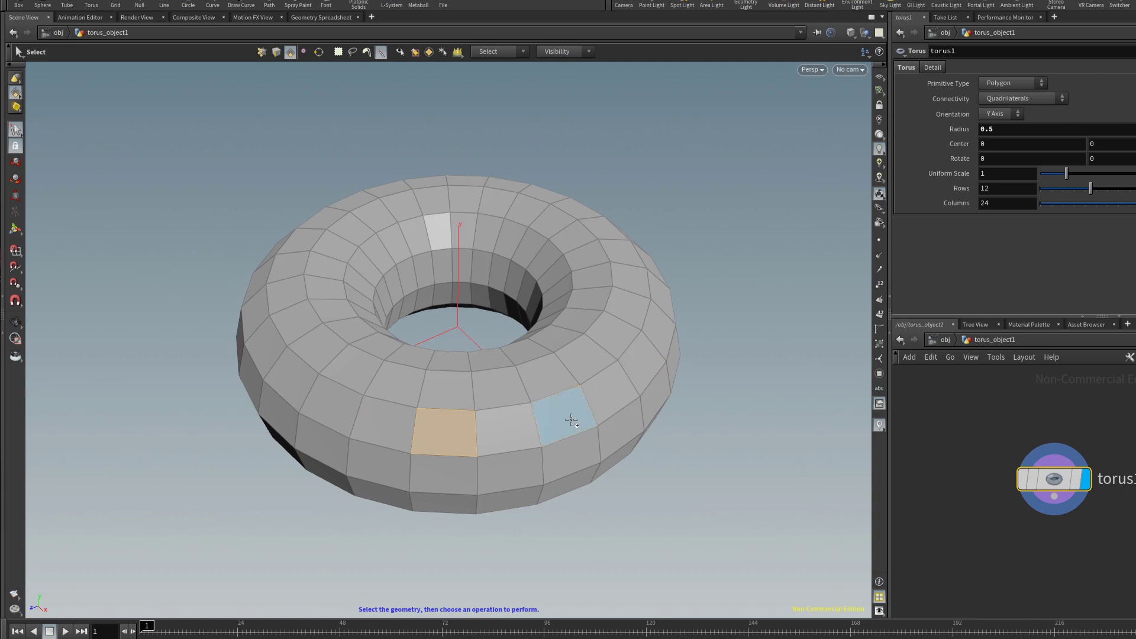
{"action": "left_click", "coordinate": [570, 420], "text": "shift"}
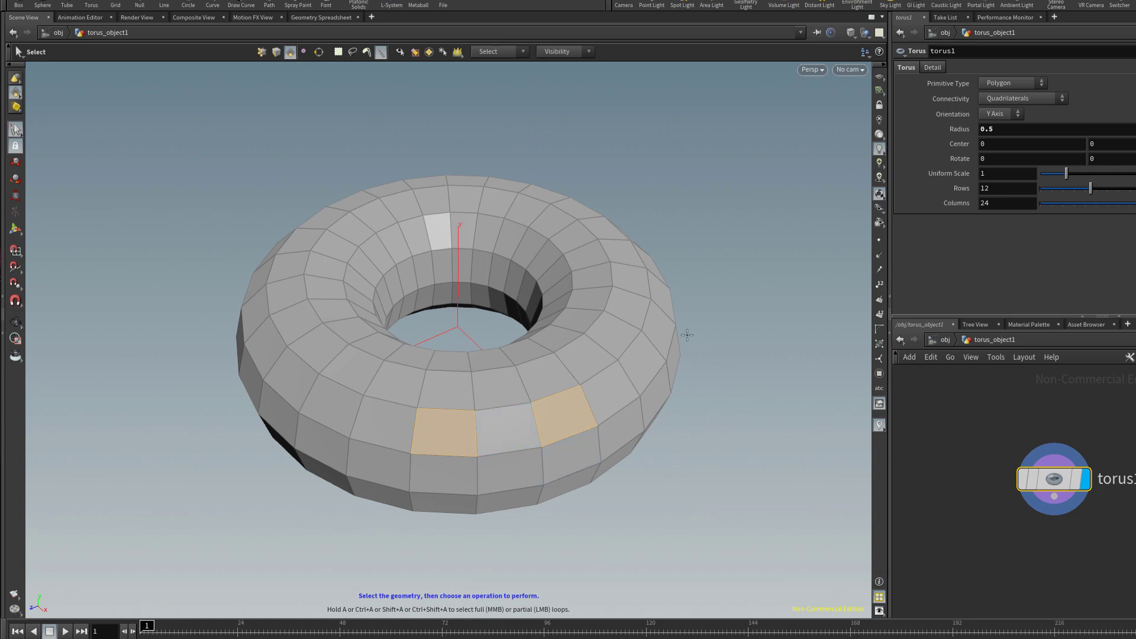
Preview a partial face loop with K and select faces on the torus's right side
{"action": "key", "text": "k"}
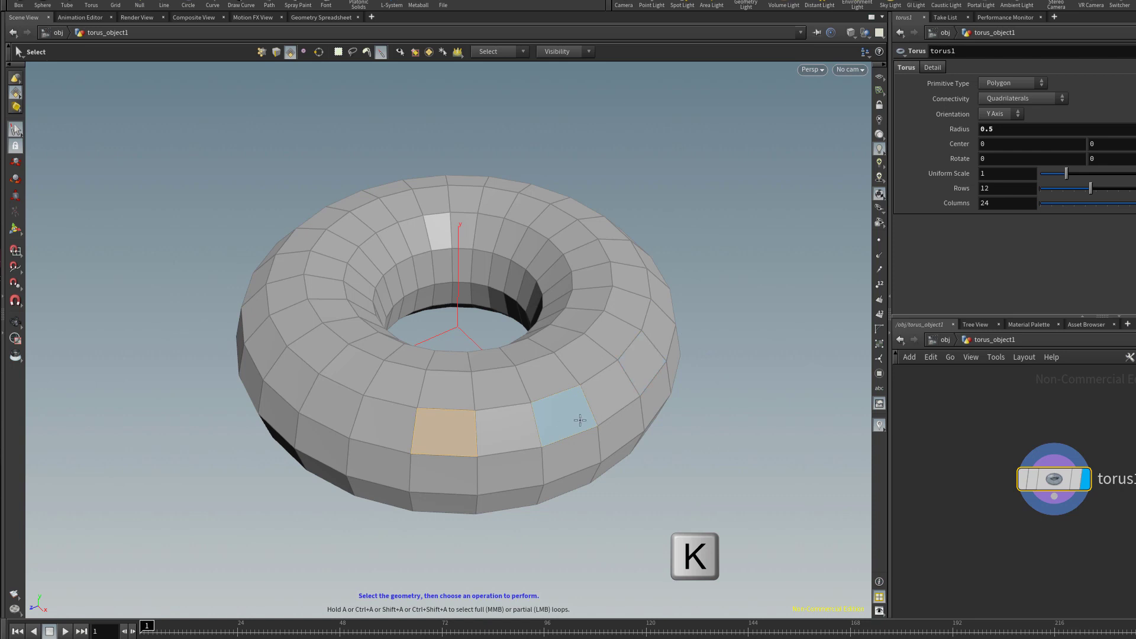
{"action": "left_click", "coordinate": [577, 419]}
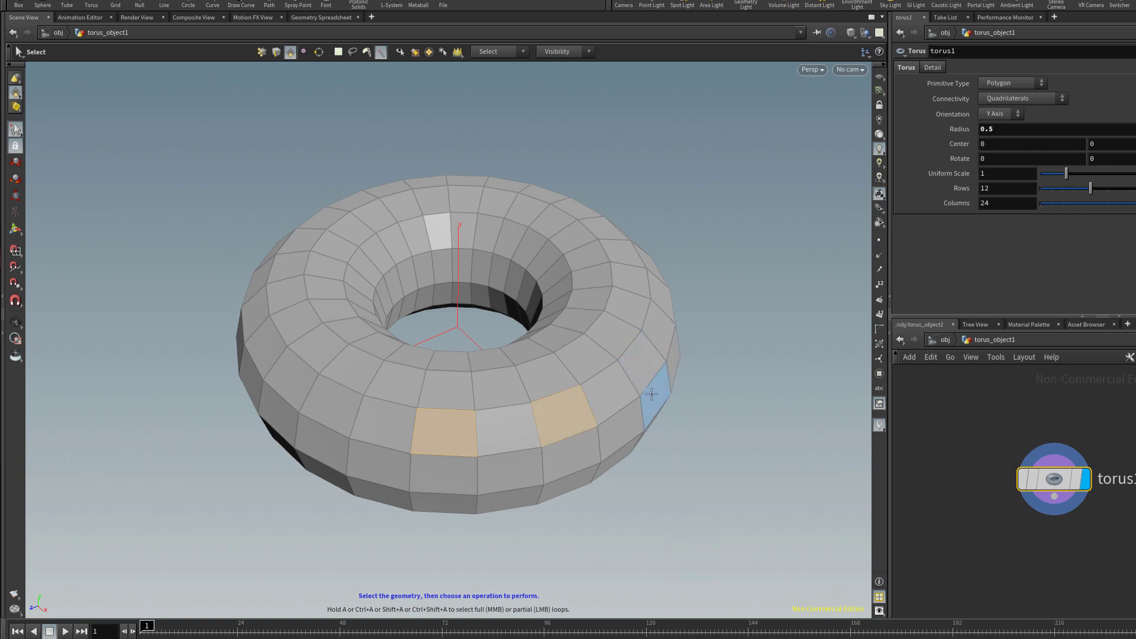
{"action": "left_click", "coordinate": [586, 411], "text": "shift"}
Select alternating ring faces via partial loops, then expand the pattern forward and to the end
{"action": "left_click", "coordinate": [260, 281]}
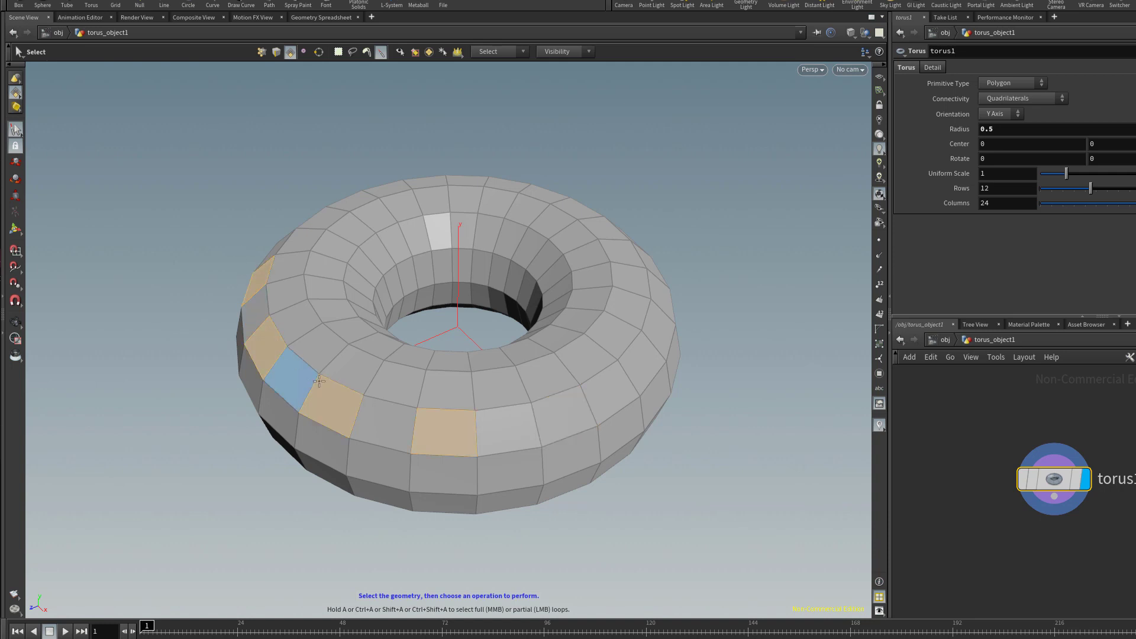
{"action": "left_click", "coordinate": [262, 282]}
{"action": "key", "text": "a"}
{"action": "left_click", "coordinate": [664, 295]}
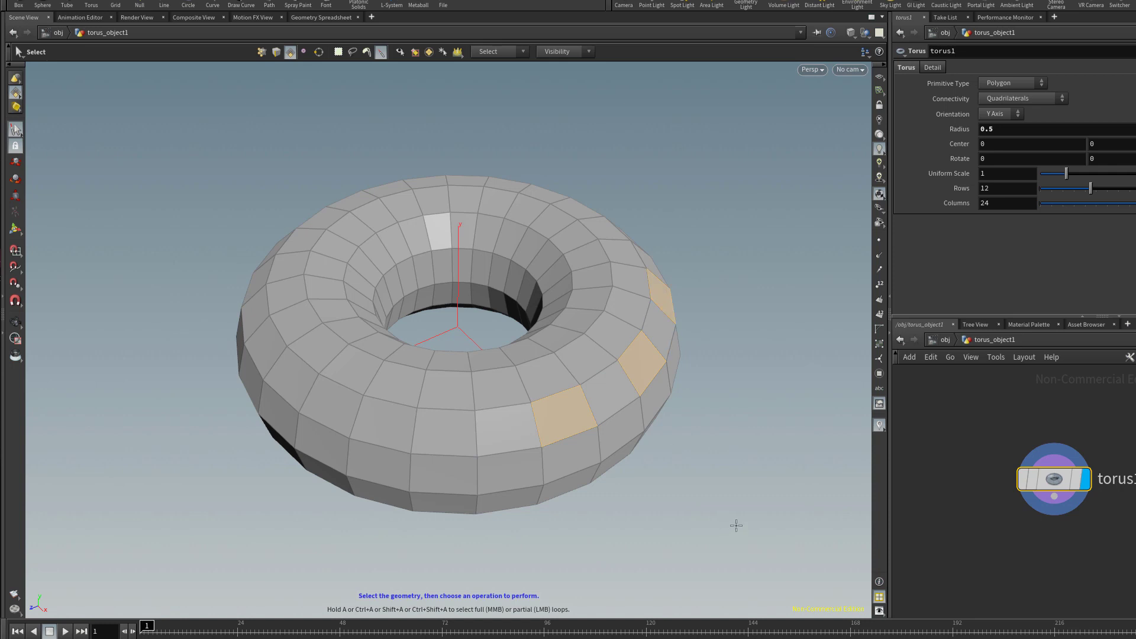
{"action": "key", "text": "greater"}
{"action": "key", "text": "ctrl+greater"}
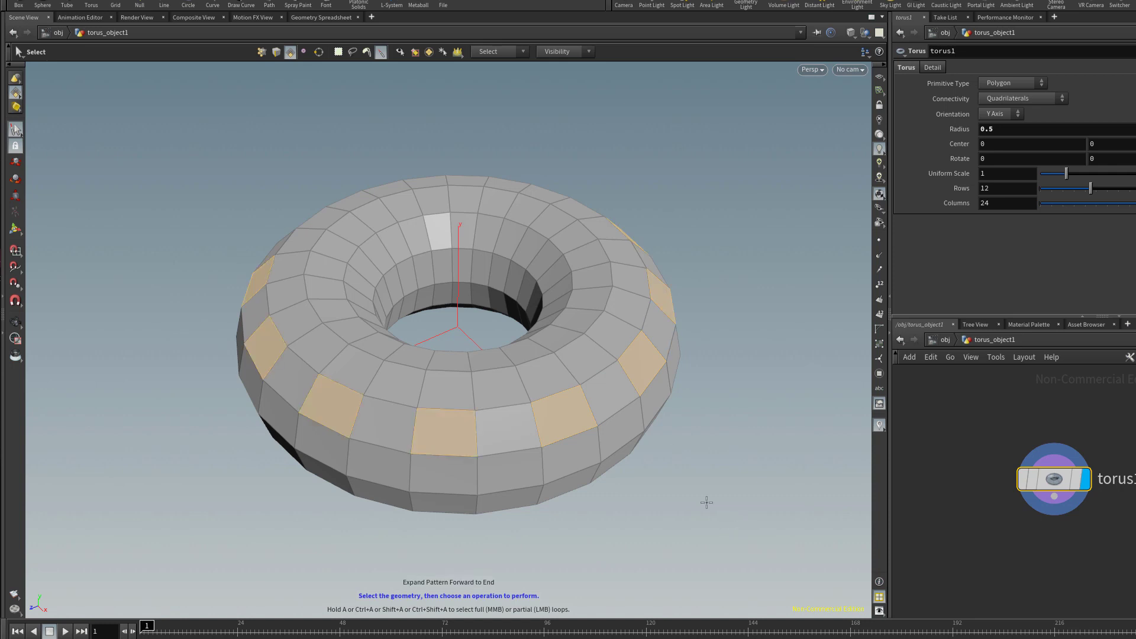